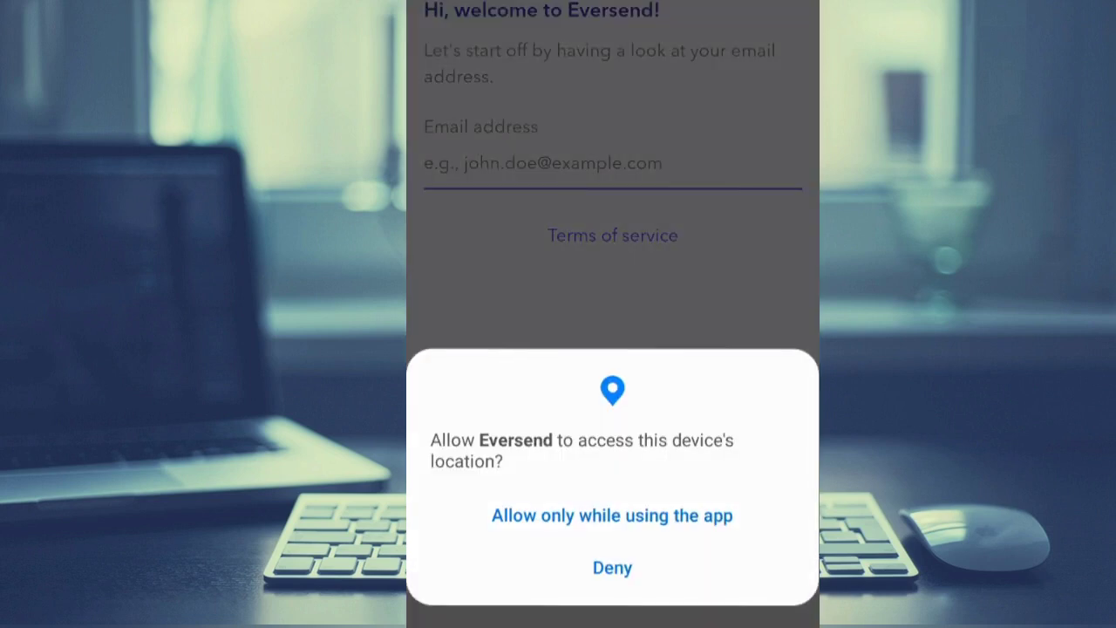
# Allow location access while using the app, accept the Terms of service, and verify the email address.
pyautogui.click(612, 516)
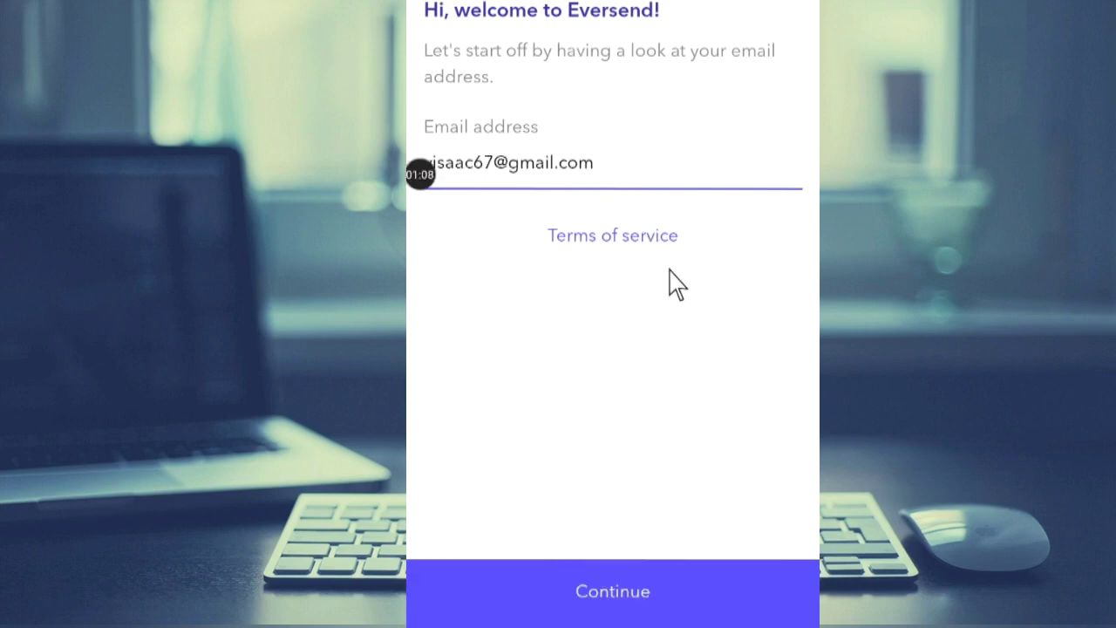
pyautogui.click(677, 284)
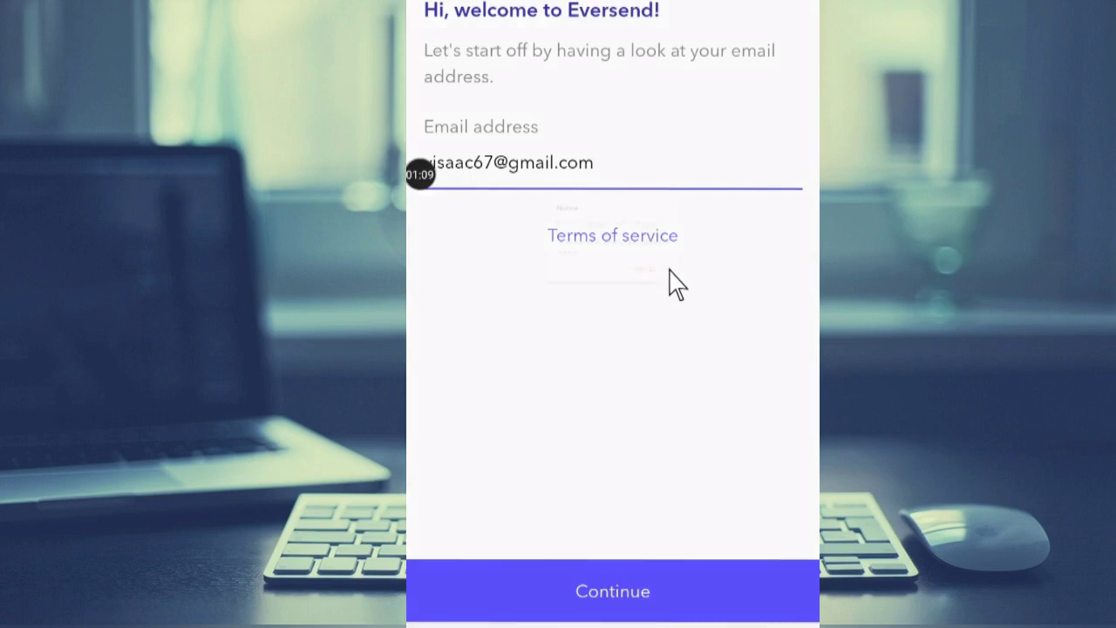
pyautogui.press('Return')
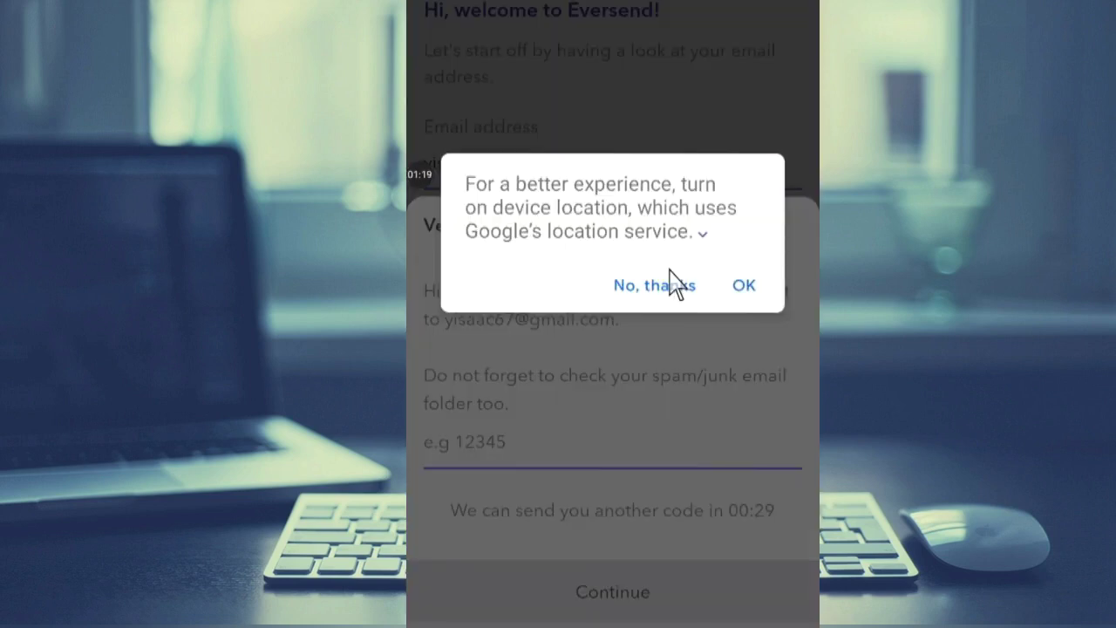
pyautogui.press('Return')
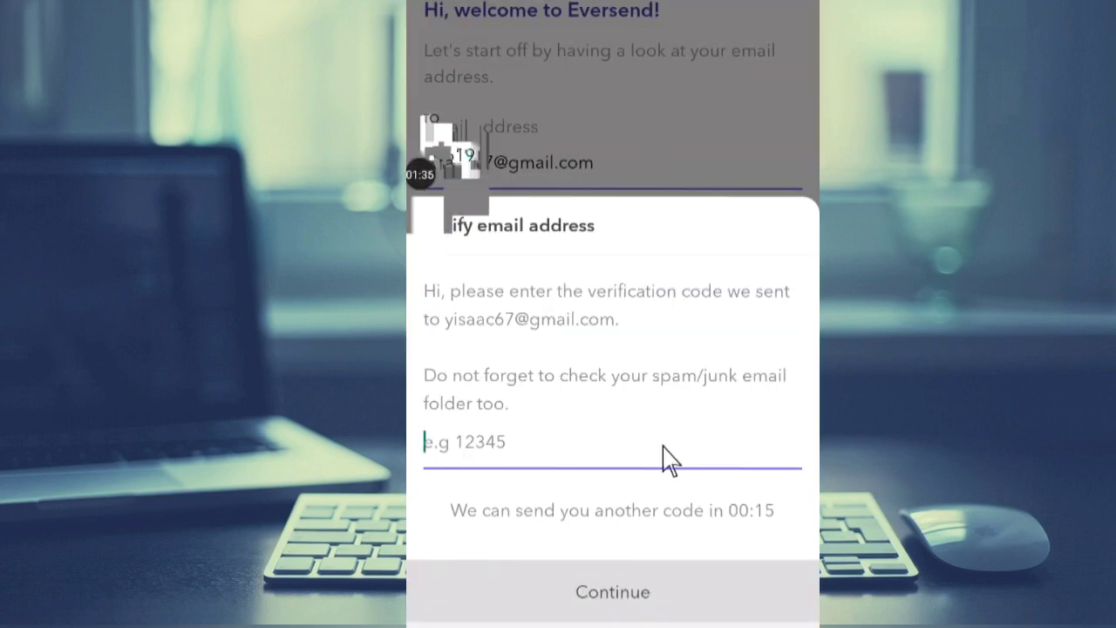
pyautogui.click(686, 193)
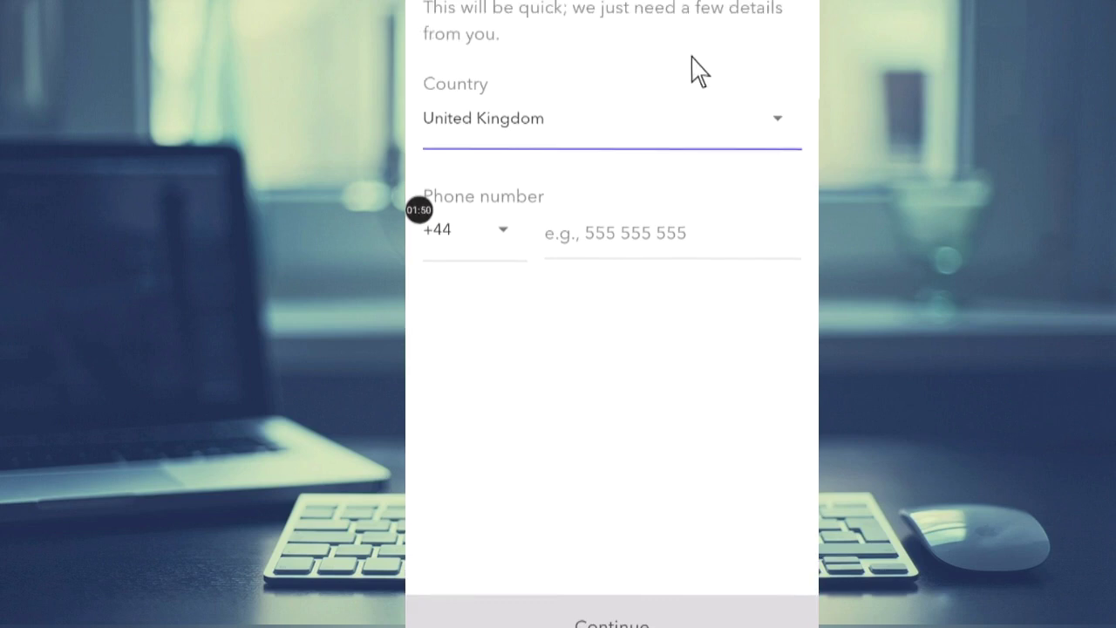
# Choose Ghana from the country list.
pyautogui.click(581, 127)
pyautogui.scroll(15, 672, 85)
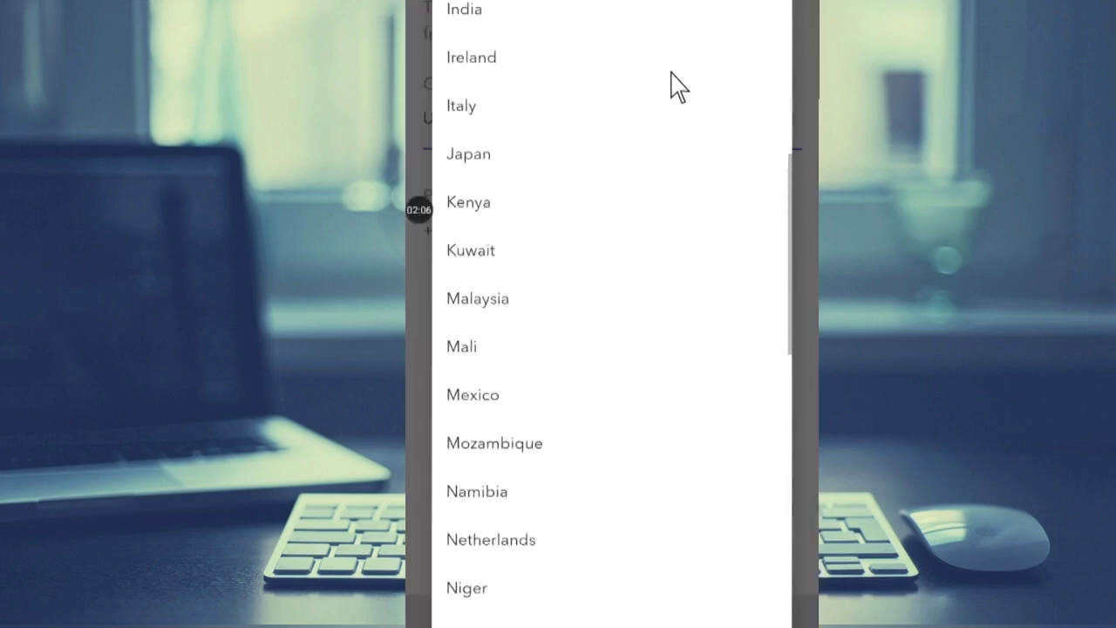
pyautogui.scroll(-5, 679, 86)
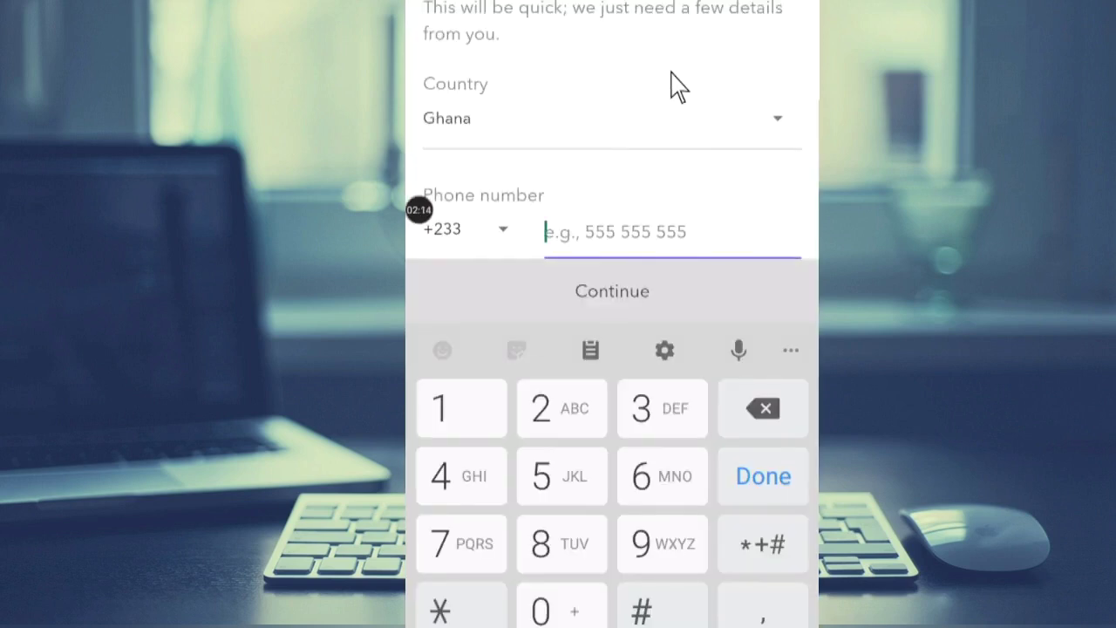
# Enter the user's phone number without the leading zero and submit it.
pyautogui.write('0')
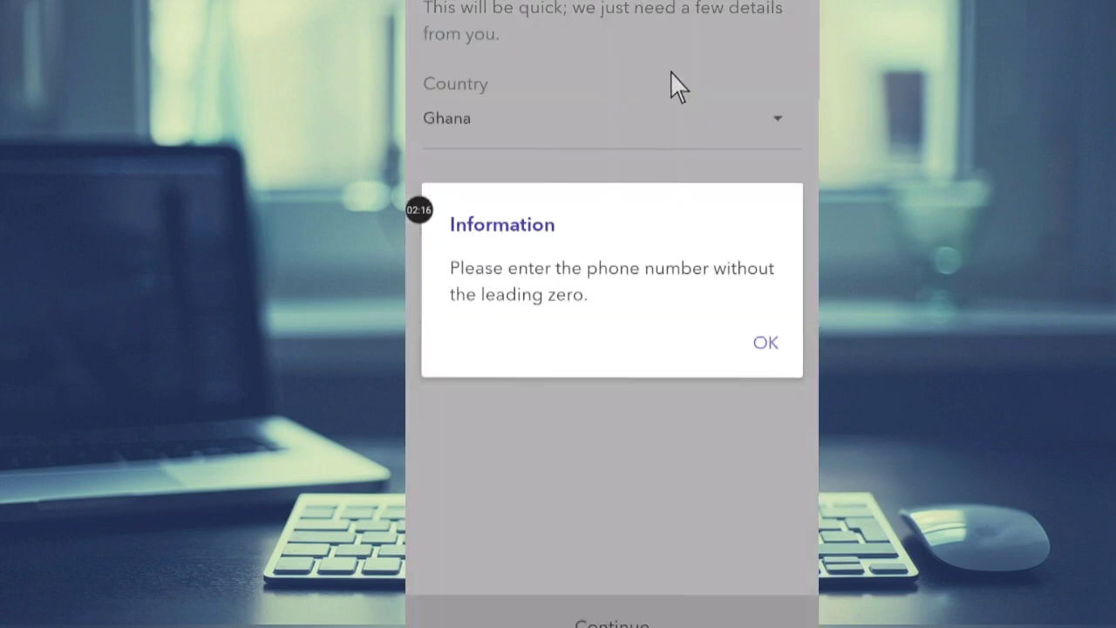
pyautogui.press('Return')
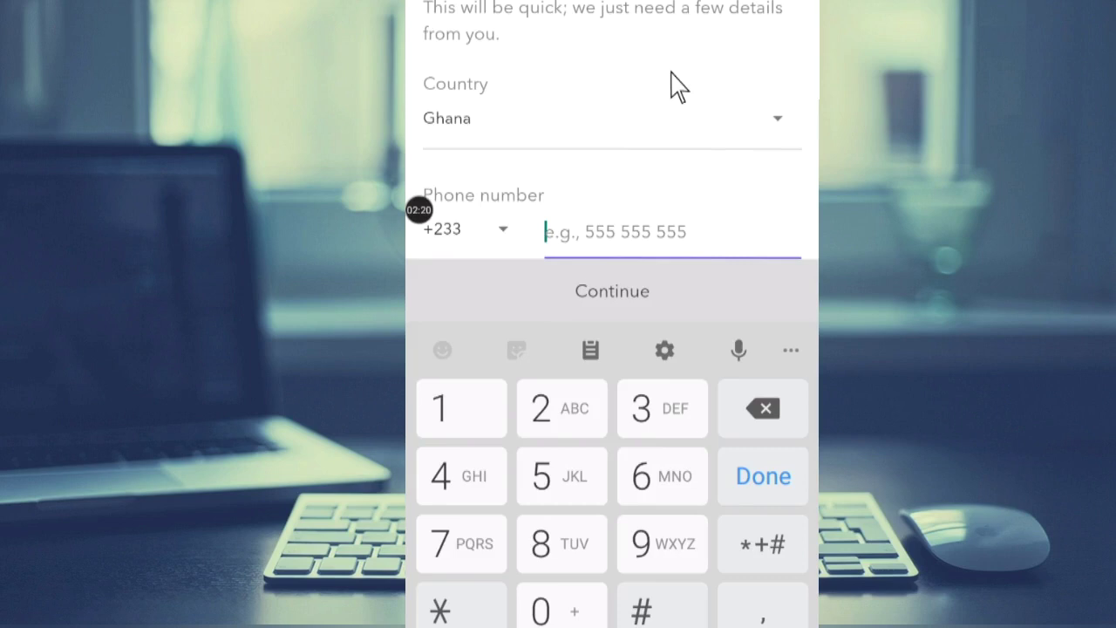
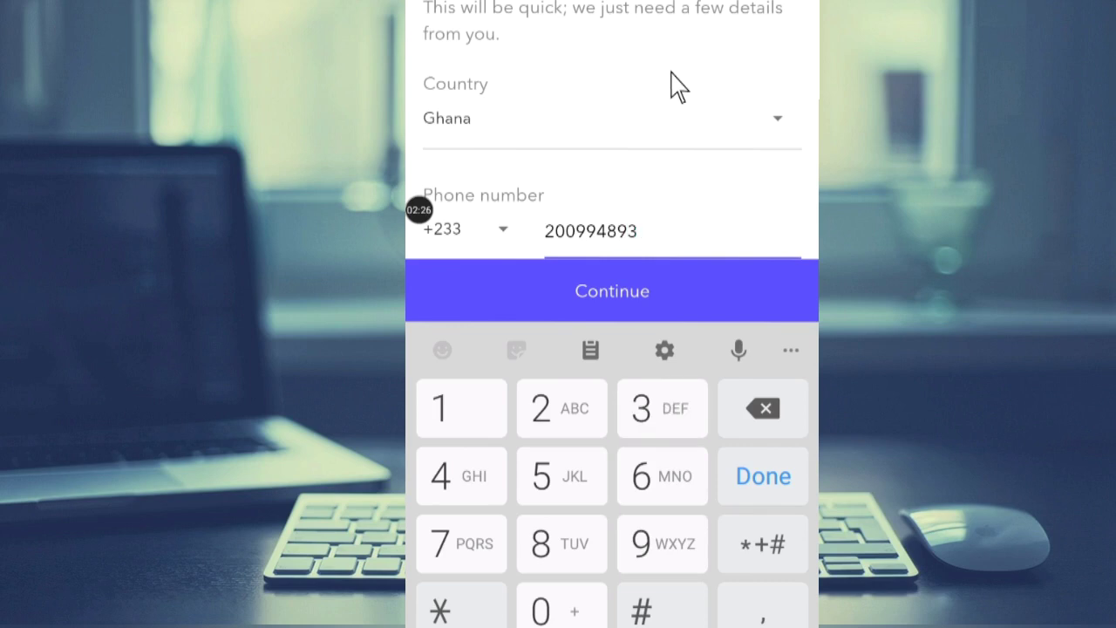
pyautogui.press('Return')
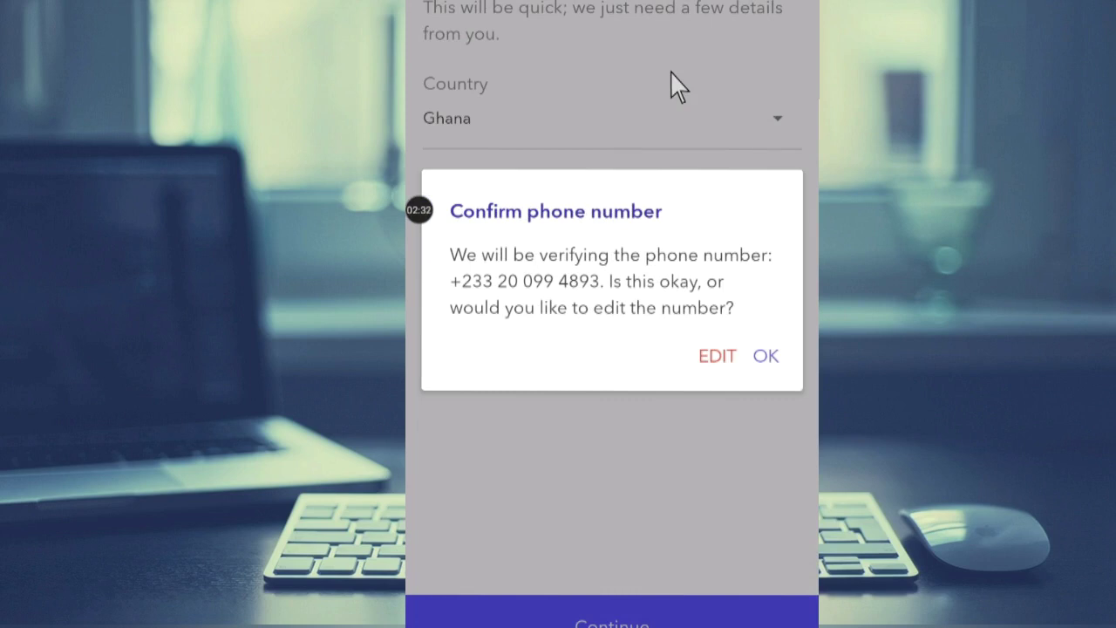
# Confirm the entered phone number in the Confirm phone number dialog.
pyautogui.press('Return')
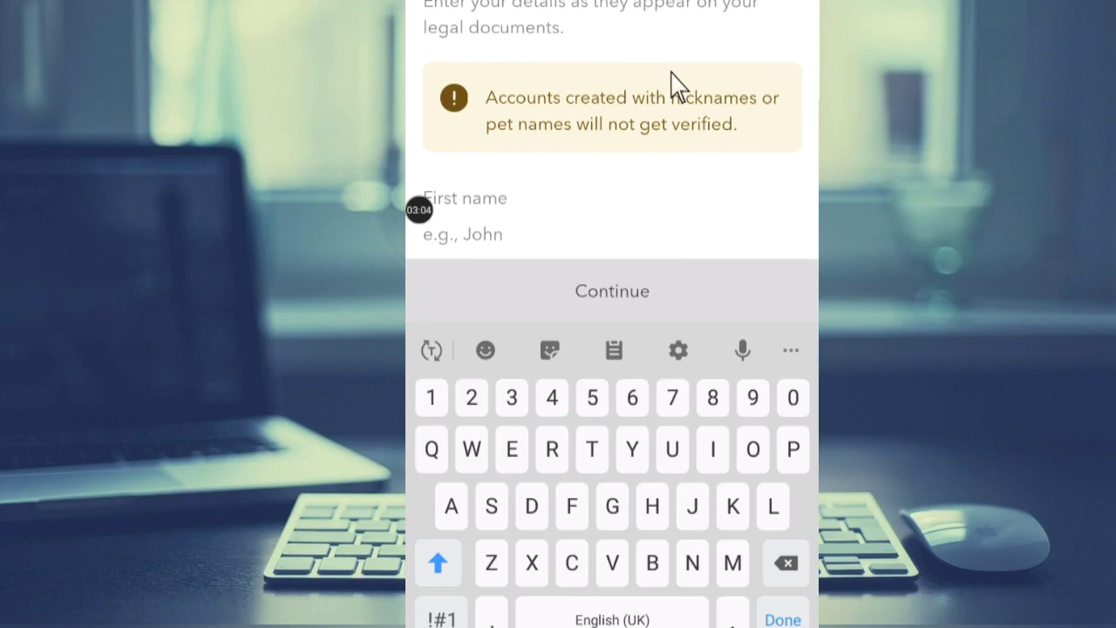
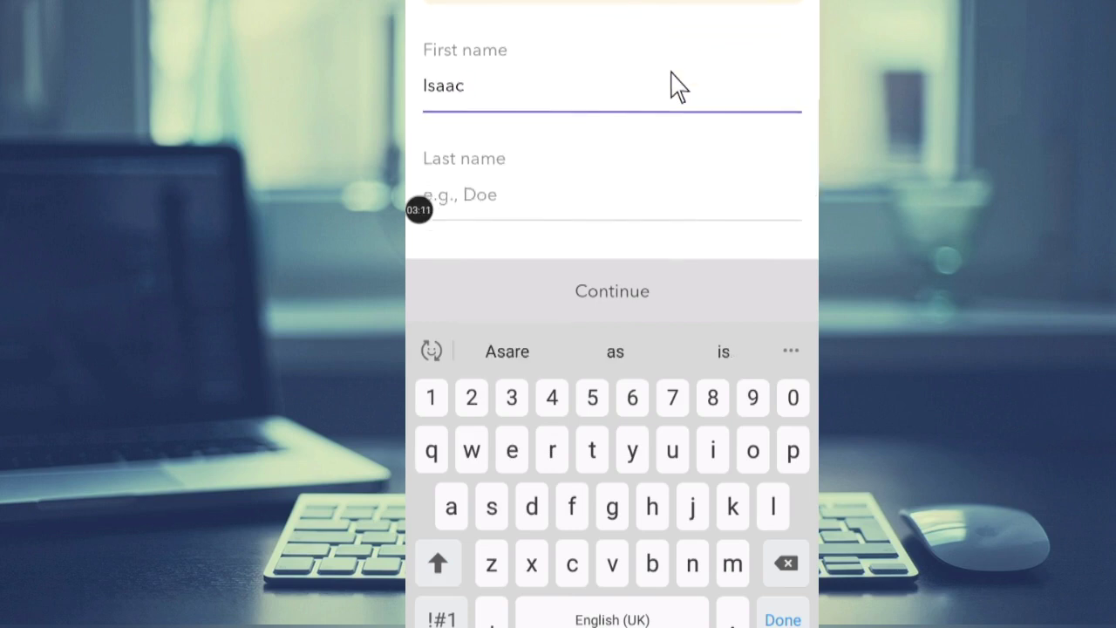
# Fill in the user's first name and last name as on their legal documents.
pyautogui.press('Escape')
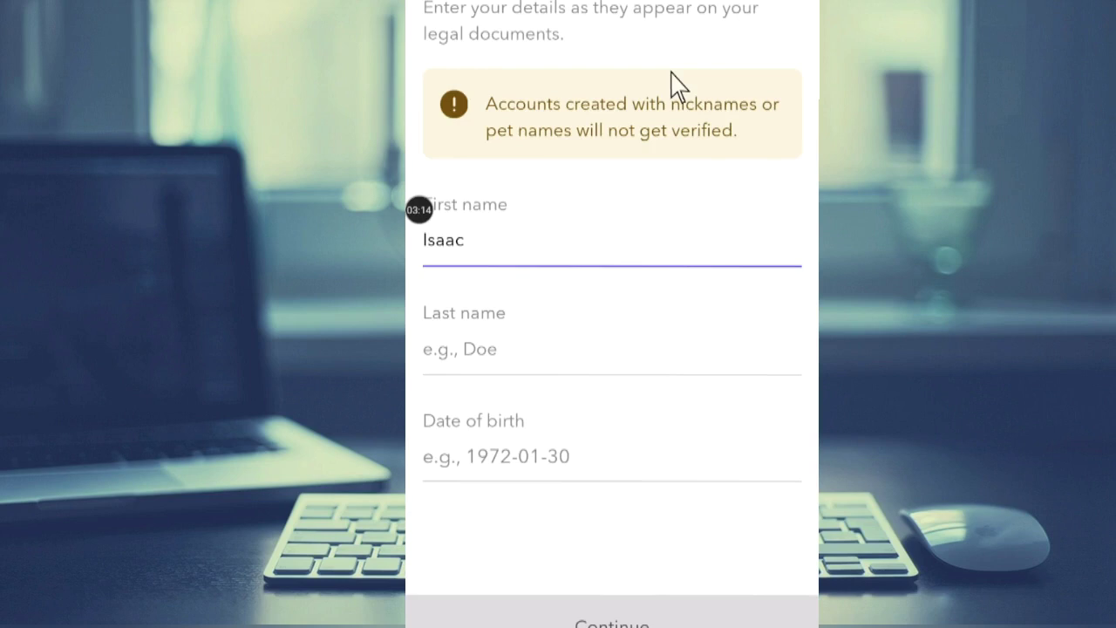
pyautogui.press('Tab')
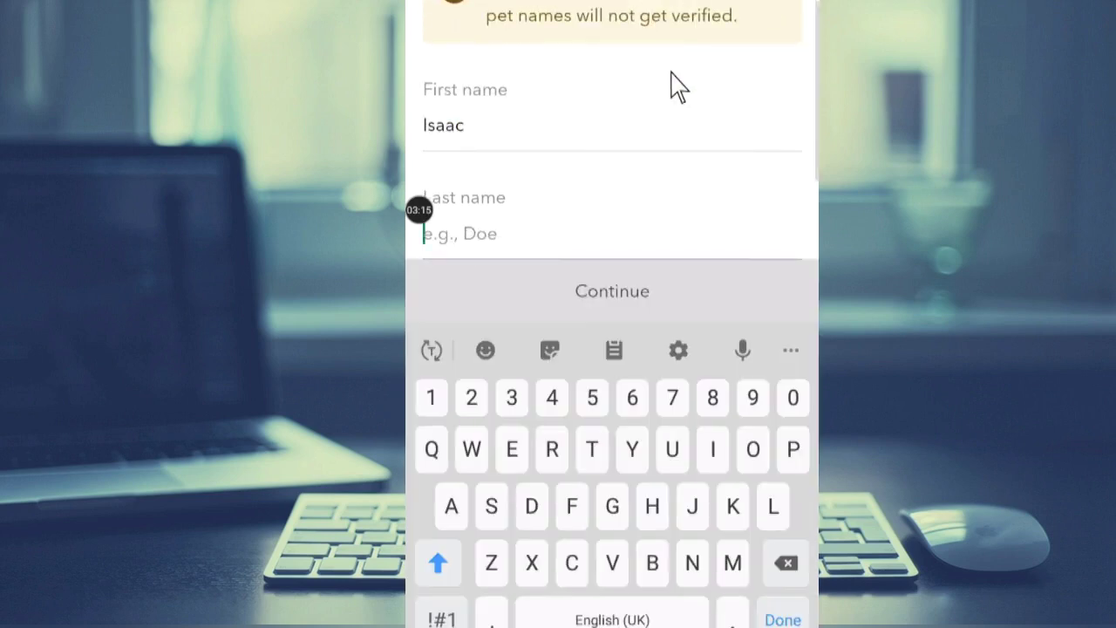
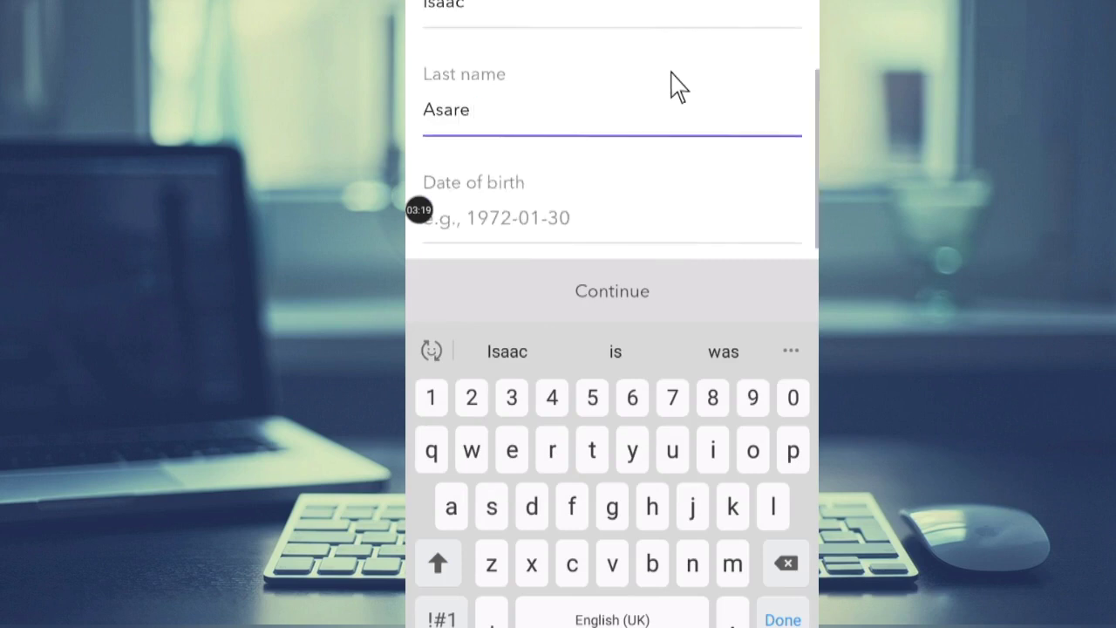
pyautogui.press('Escape')
# Enter the user's date of birth and submit the details.
pyautogui.press('Tab')
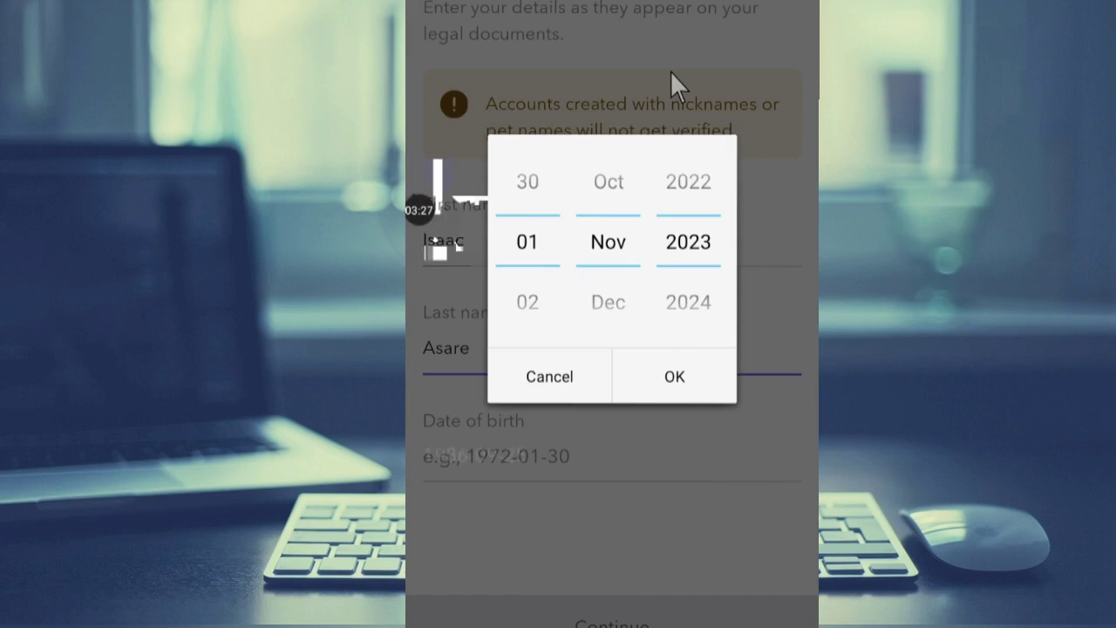
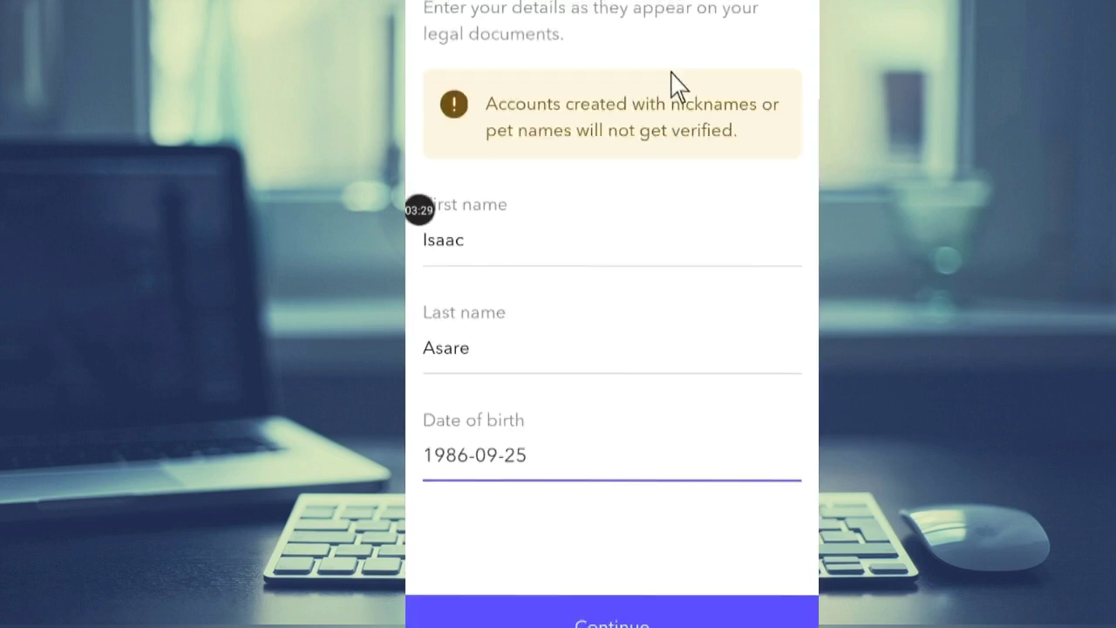
pyautogui.press('Return')
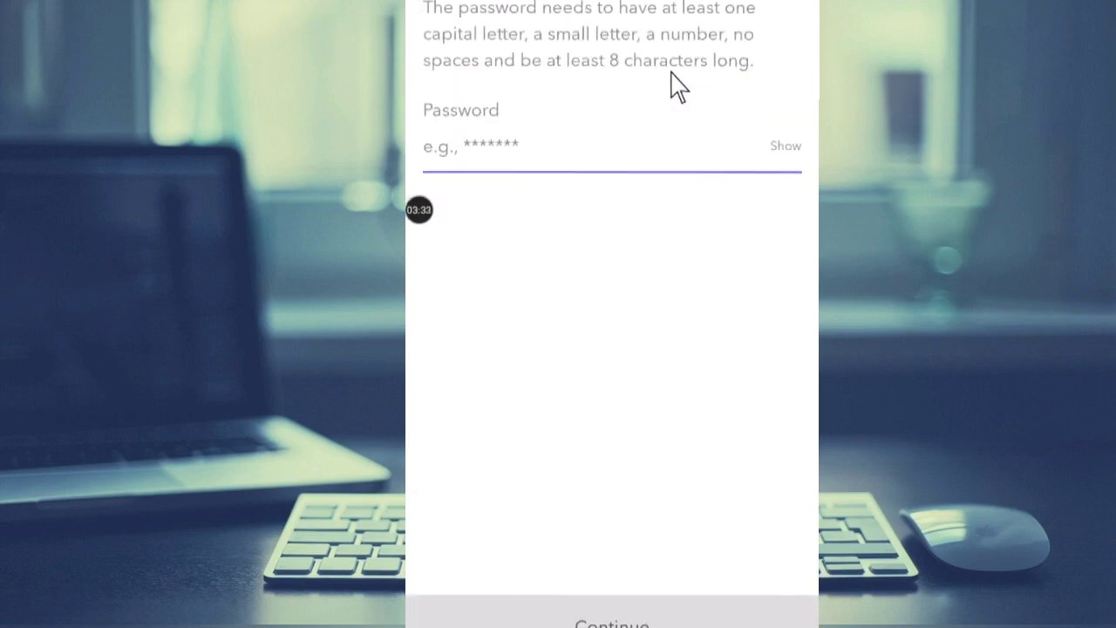
# Enter an account password and continue to 4-digit PIN creation.
pyautogui.click(607, 146)
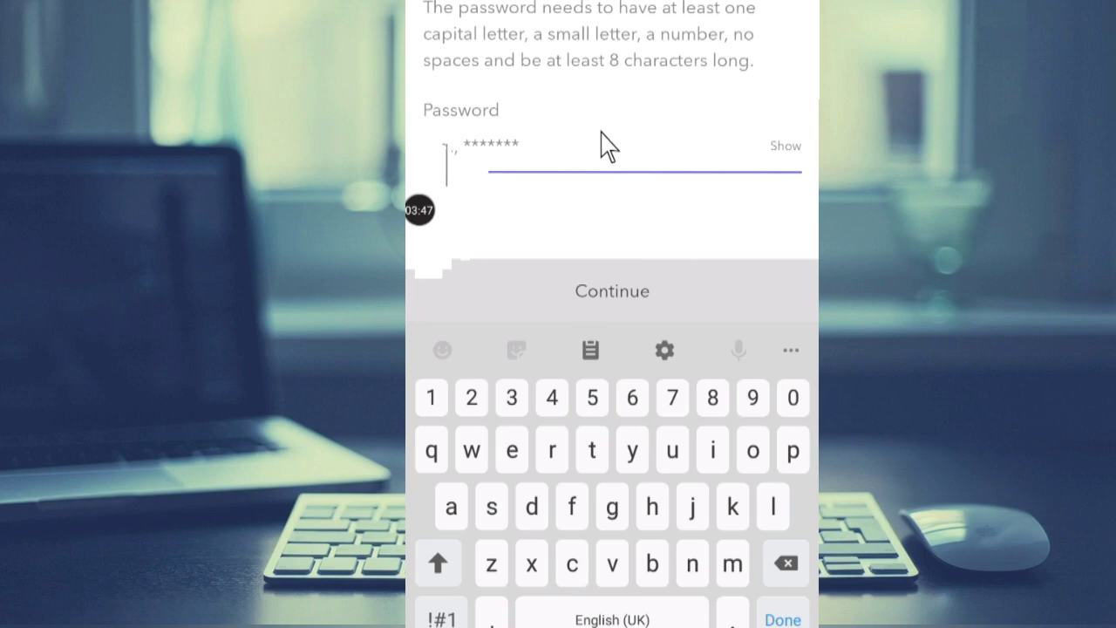
pyautogui.press('Return')
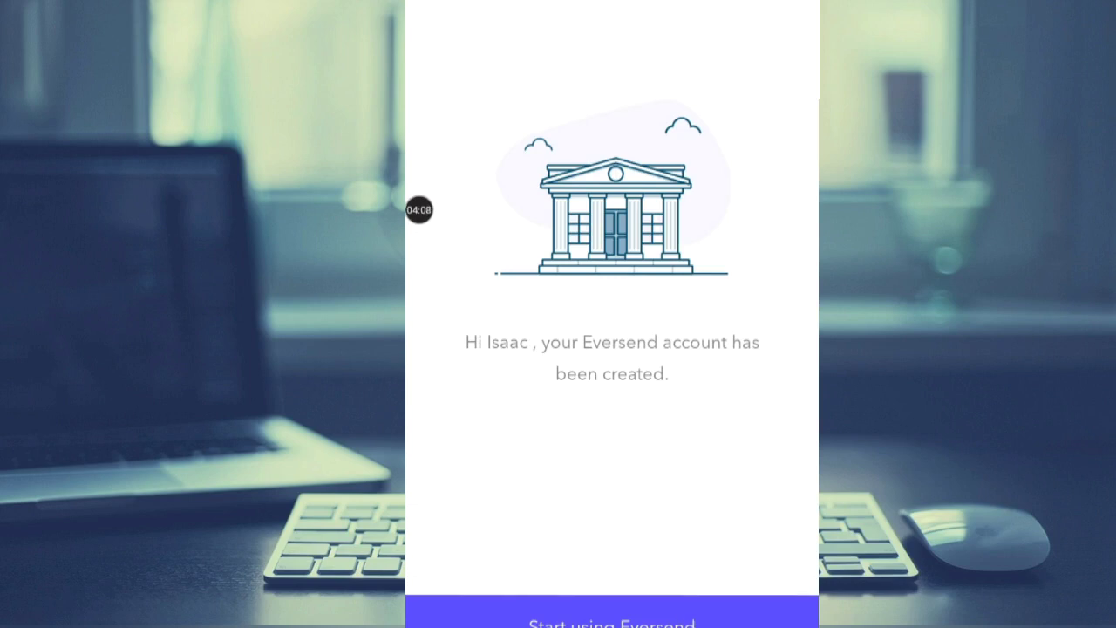
# Open the GHS dashboard and select the Verify your account card.
pyautogui.click(611, 614)
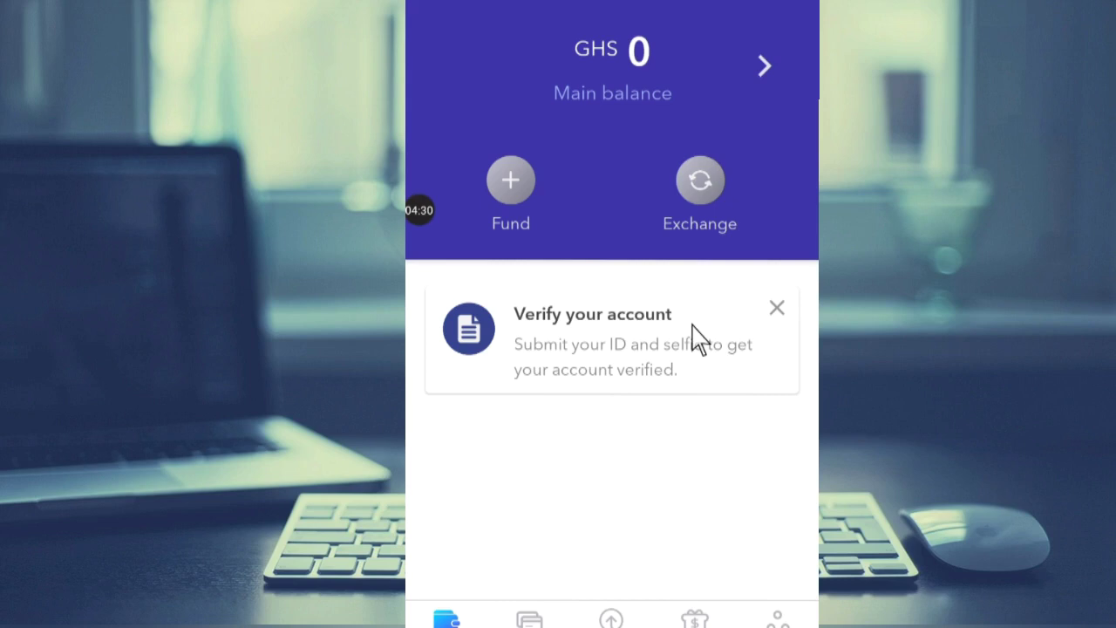
pyautogui.moveTo(703, 336)
pyautogui.mouseDown()
pyautogui.moveTo(568, 274)
pyautogui.moveTo(476, 384)
pyautogui.moveTo(687, 368)
pyautogui.moveTo(694, 348)
pyautogui.mouseUp()
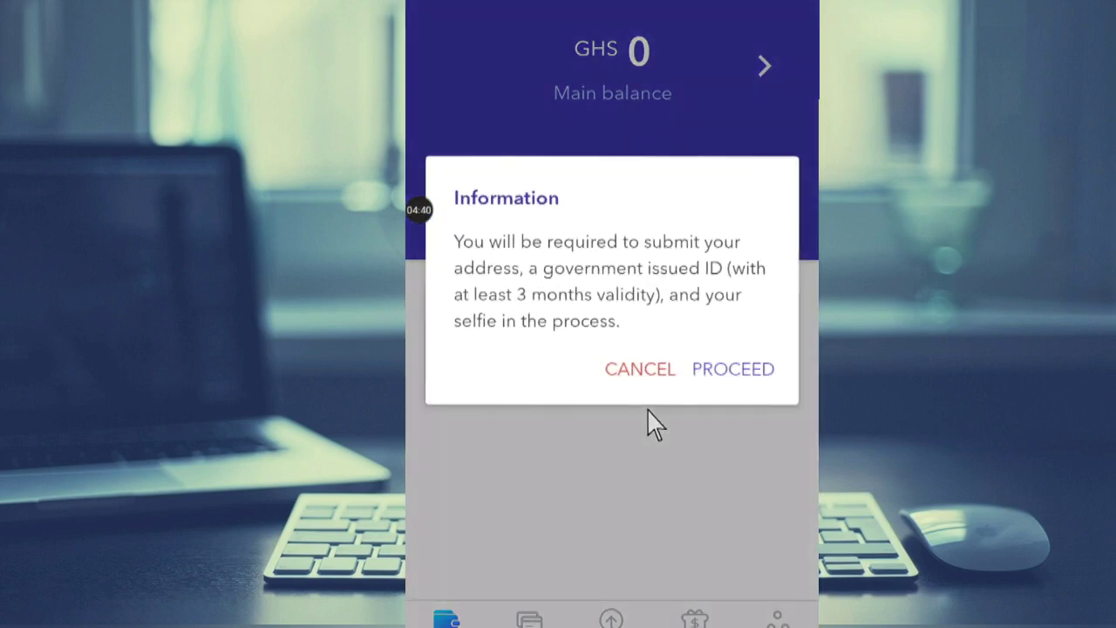
# Proceed past the verification requirements notice to the Select Document screen.
pyautogui.click(738, 417)
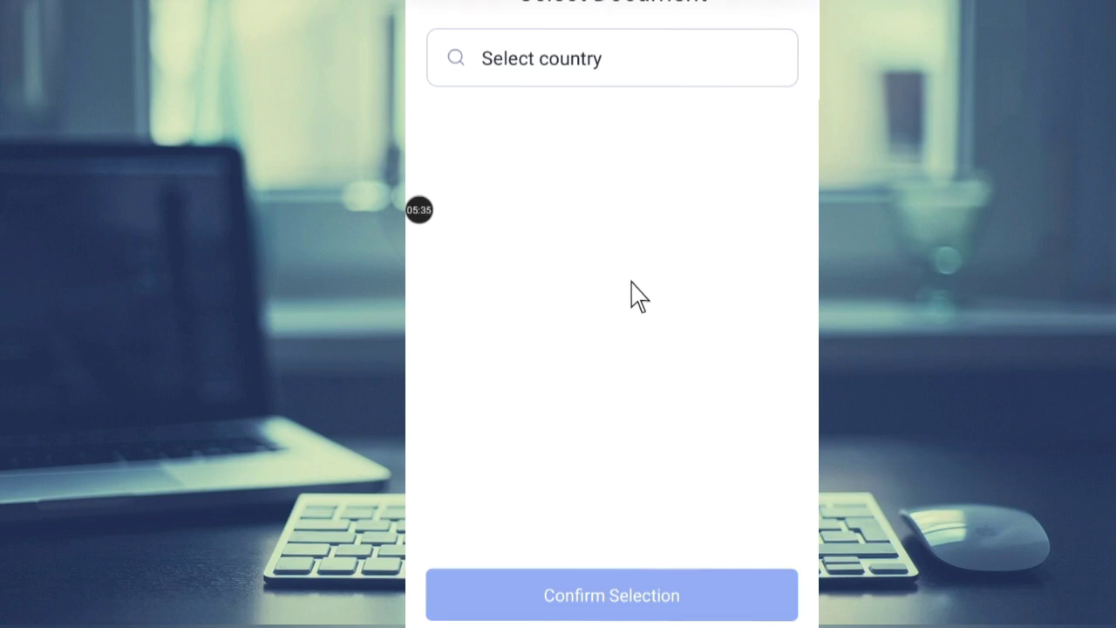
# Select Ghana as the issuing country and ECOWAS IDENTITY CARD as the document.
pyautogui.scroll(-2, 637, 297)
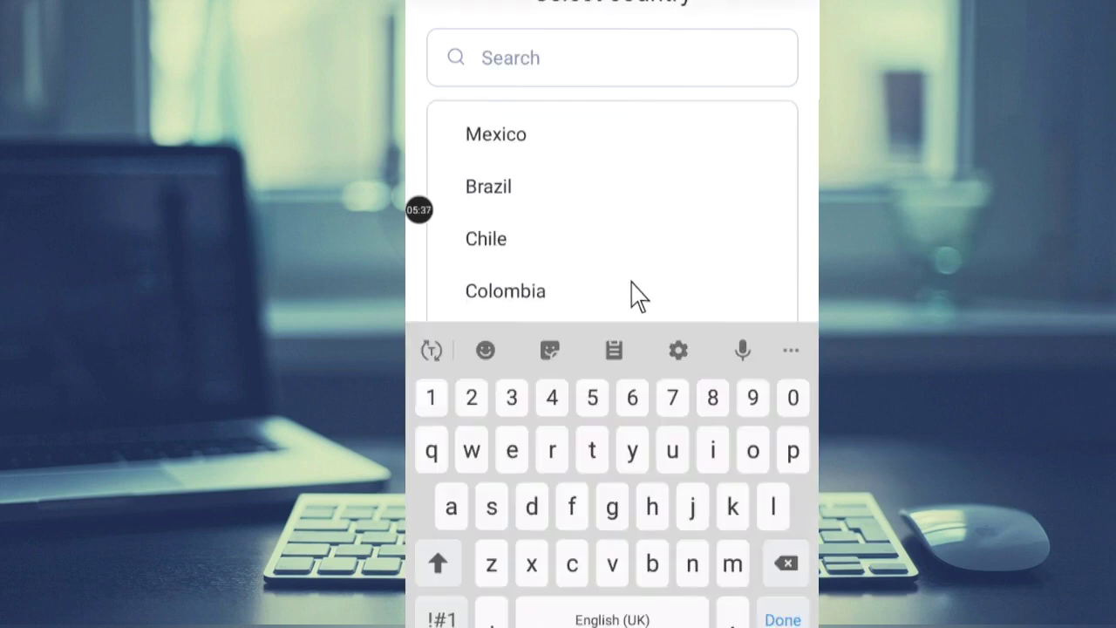
pyautogui.scroll(-10, 636, 296)
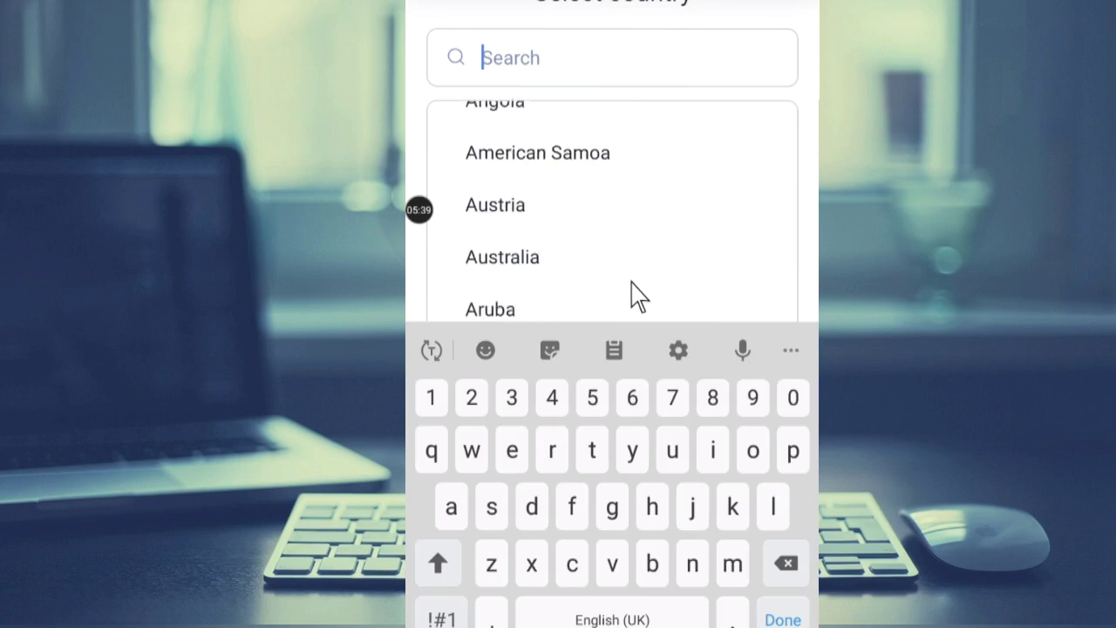
pyautogui.scroll(-10, 636, 297)
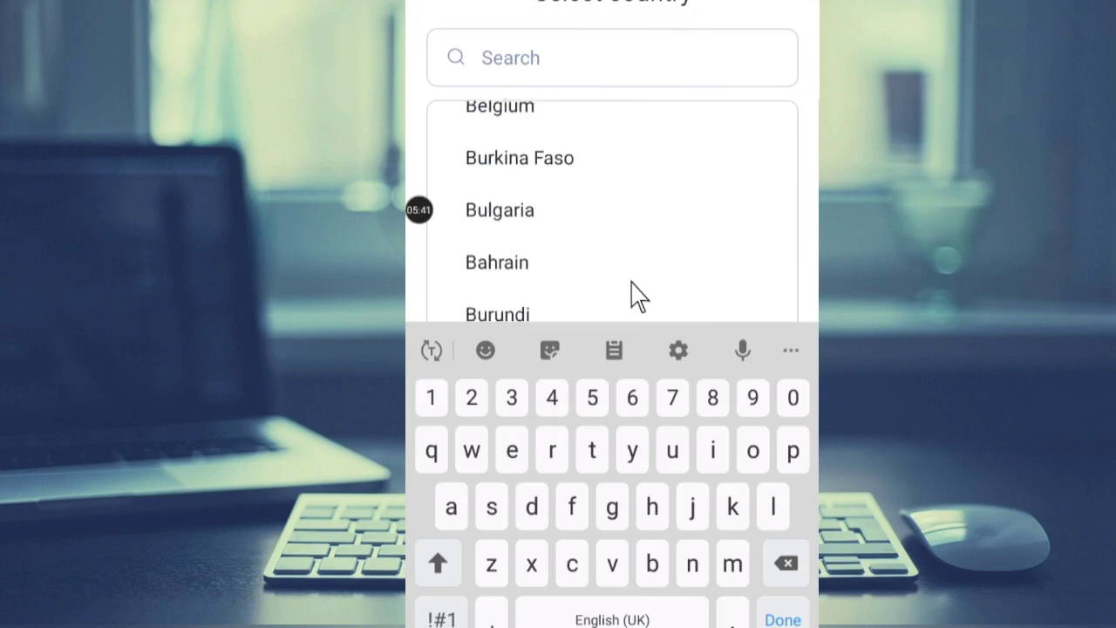
pyautogui.scroll(-10, 636, 297)
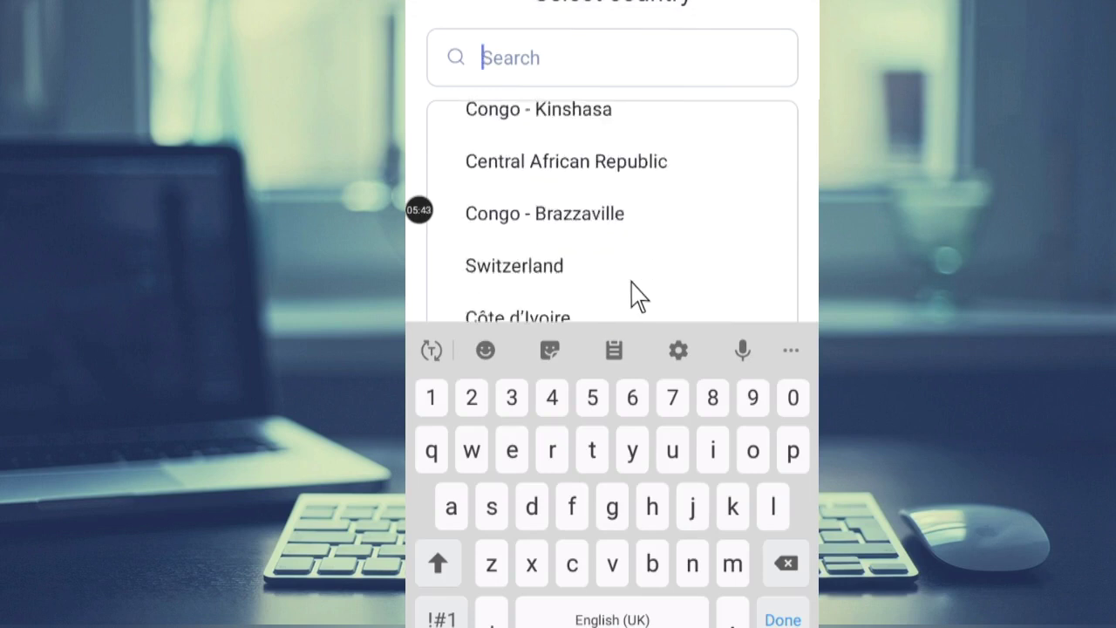
pyautogui.scroll(-10, 636, 296)
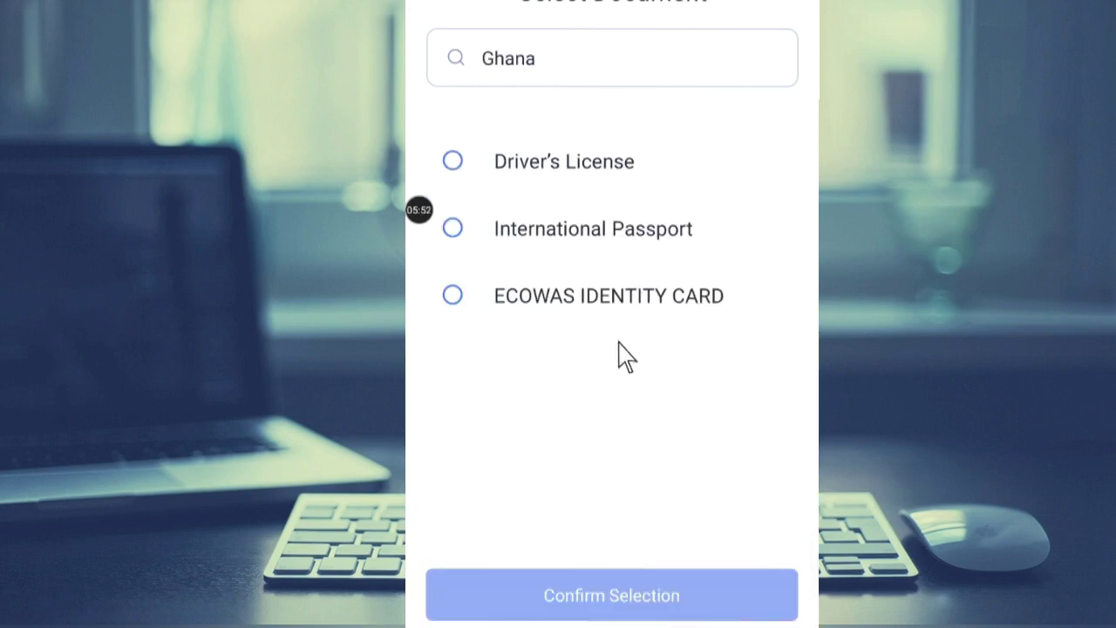
pyautogui.click(534, 335)
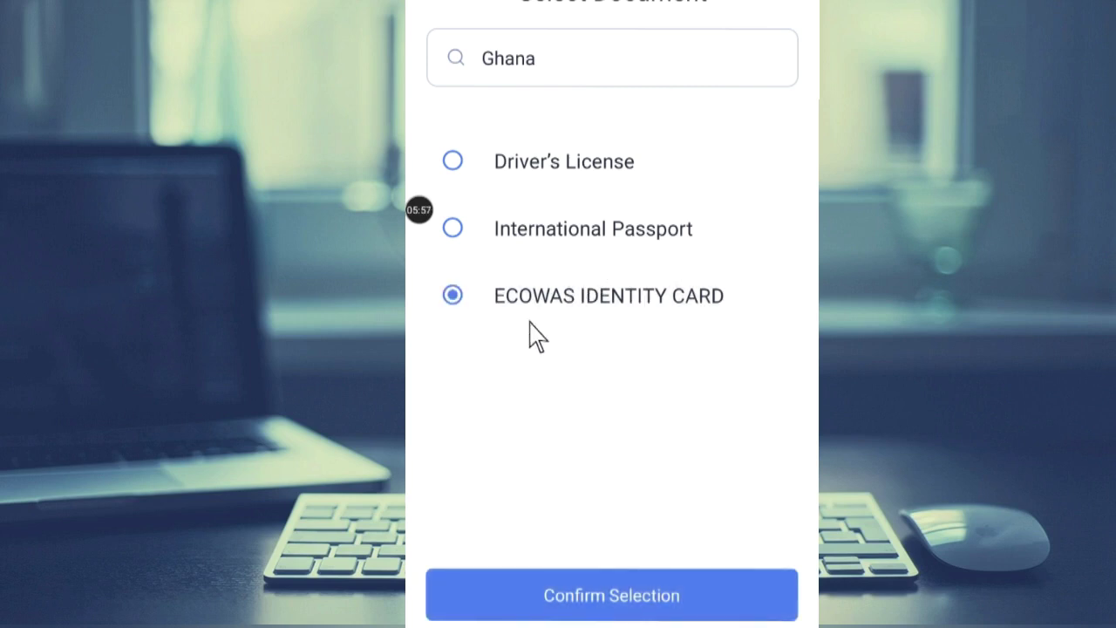